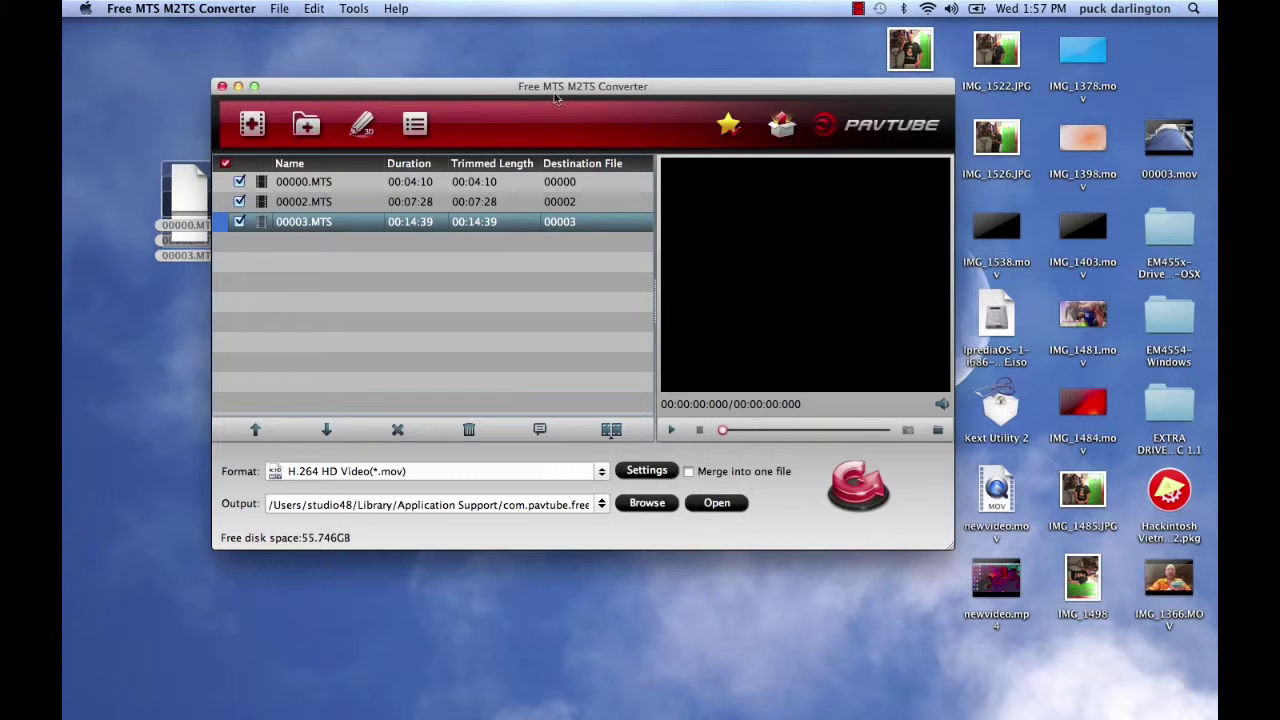
mouse_move(594, 89)
mouse_down()
mouse_move(548, 127)
mouse_move(505, 128)
mouse_up()
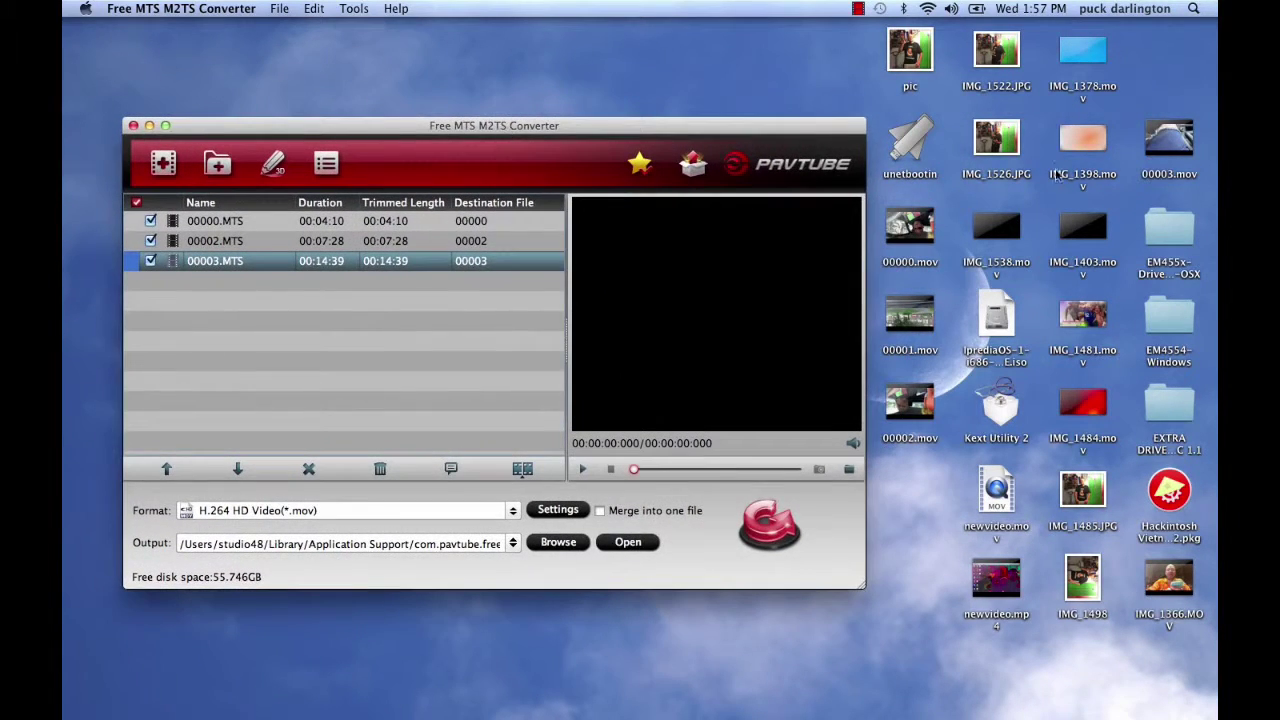
mouse_move(1169, 139)
click(1152, 151)
key(space)
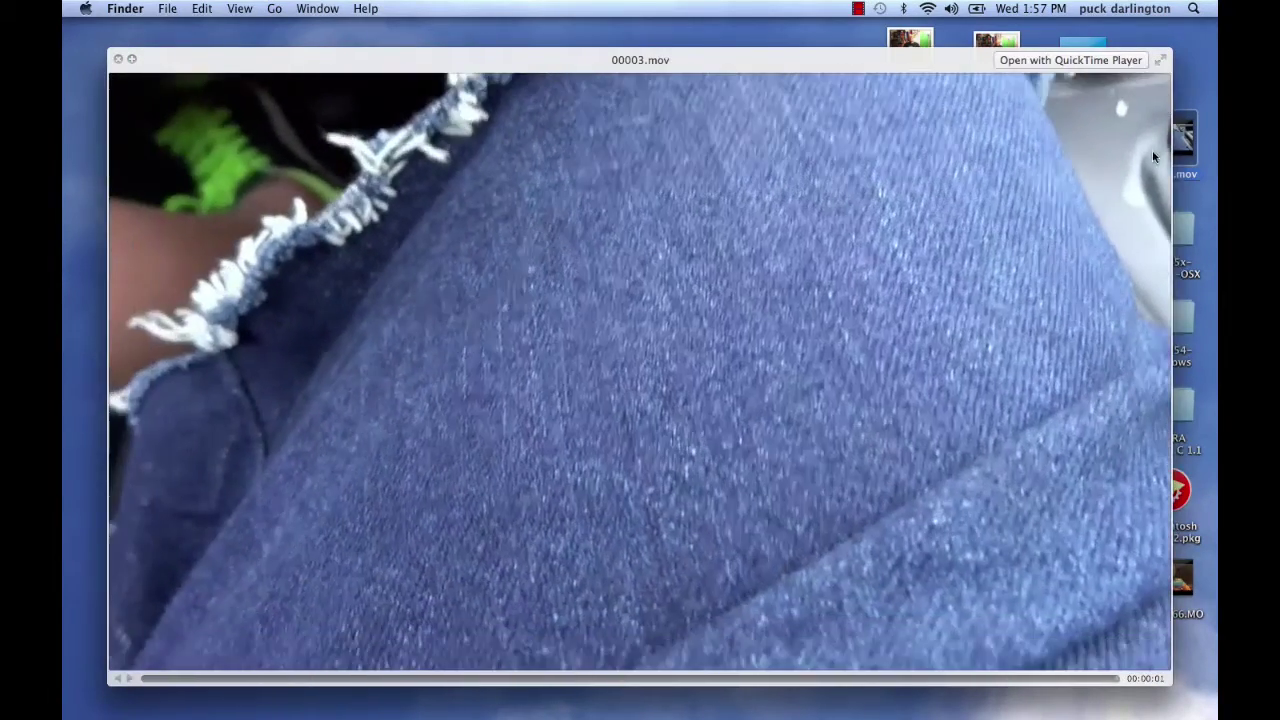
key(space)
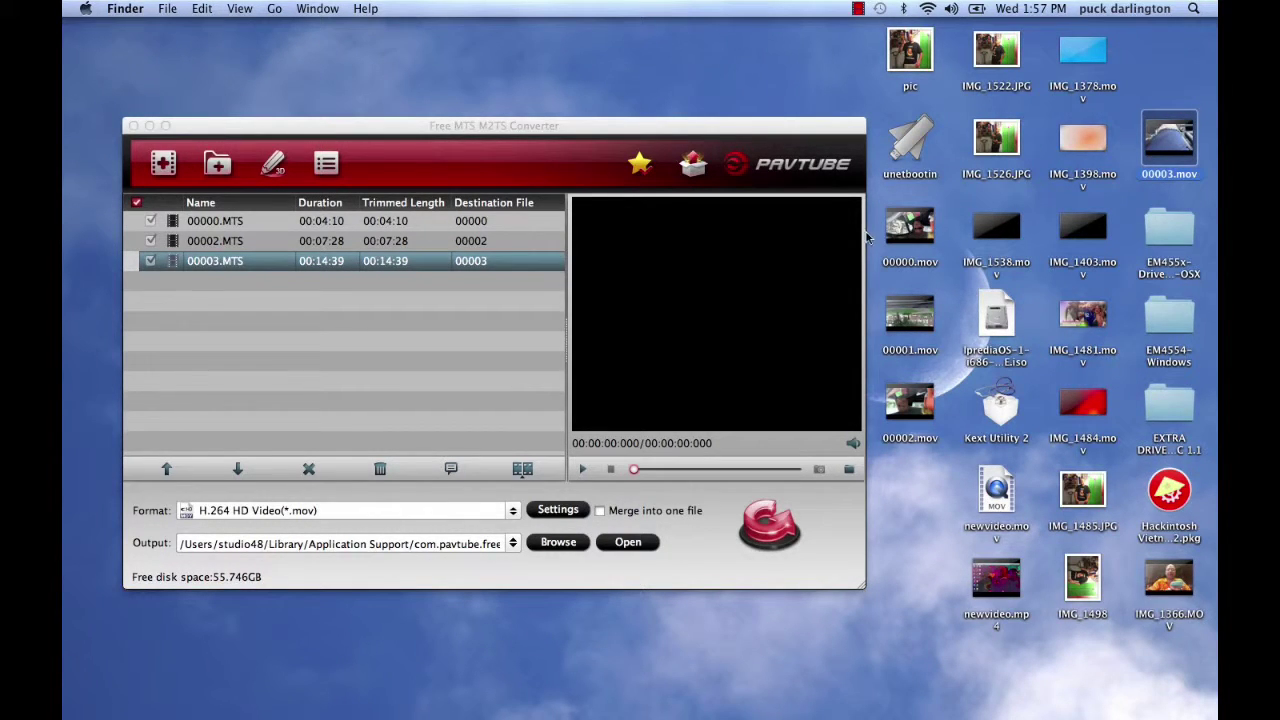
drag(598, 135, 660, 123)
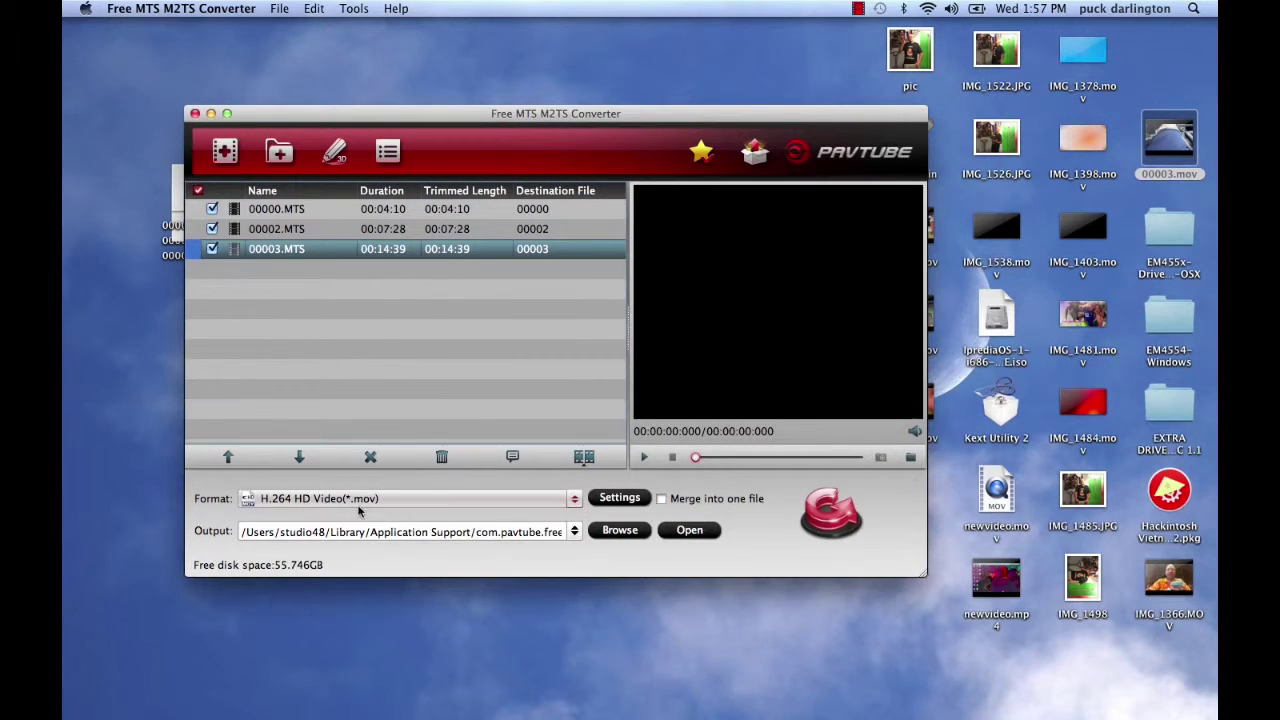
Cancel the Browse folder chooser and set Output to 'Save to the same destination folder as source file'
click(643, 533)
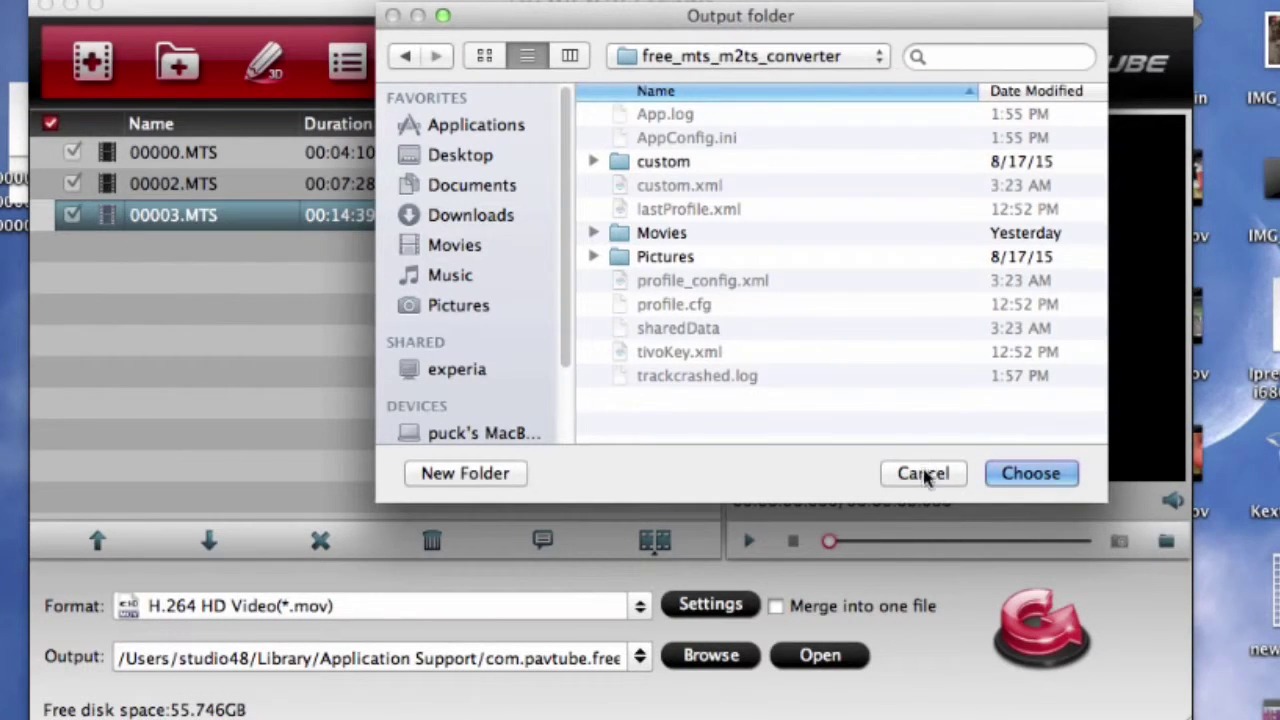
click(924, 471)
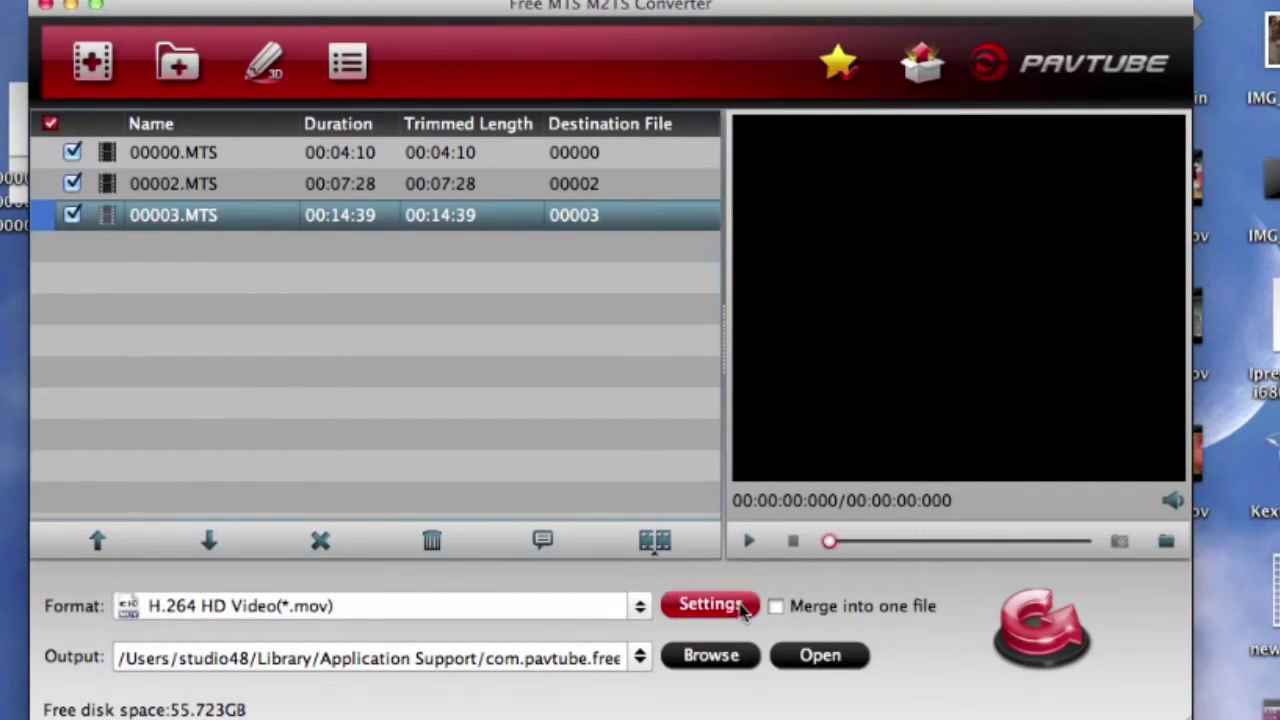
click(640, 656)
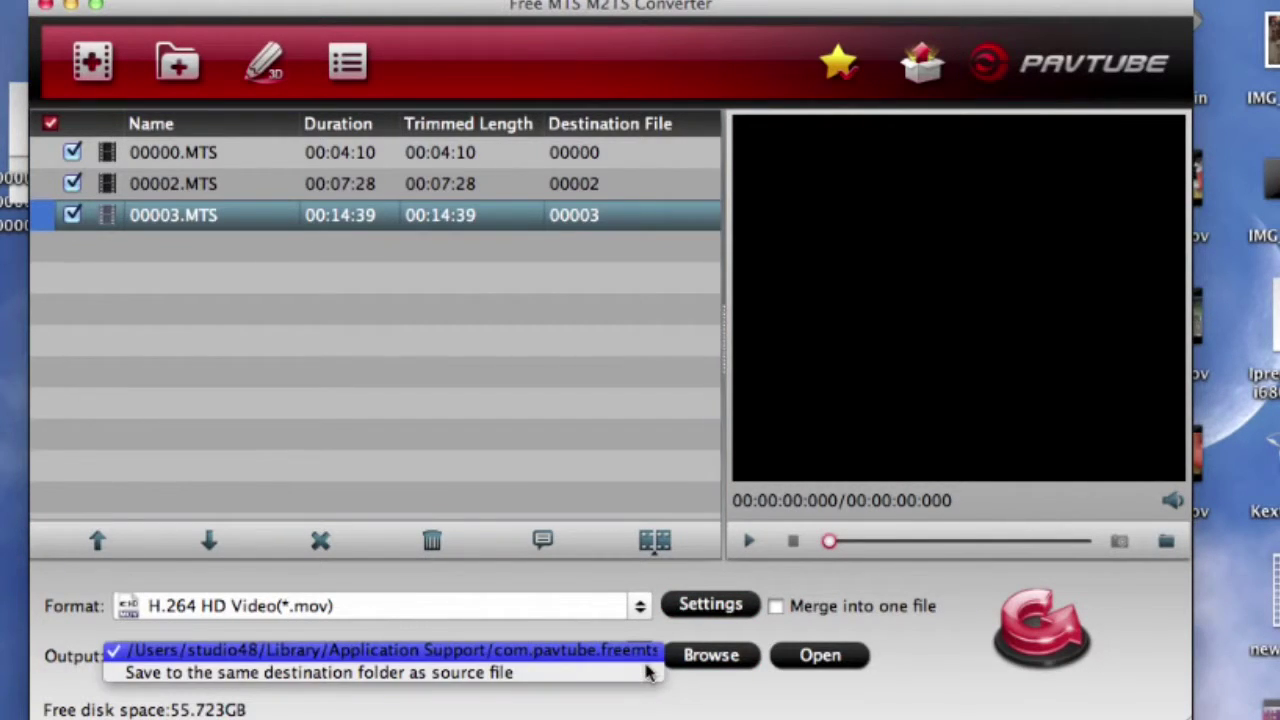
click(617, 673)
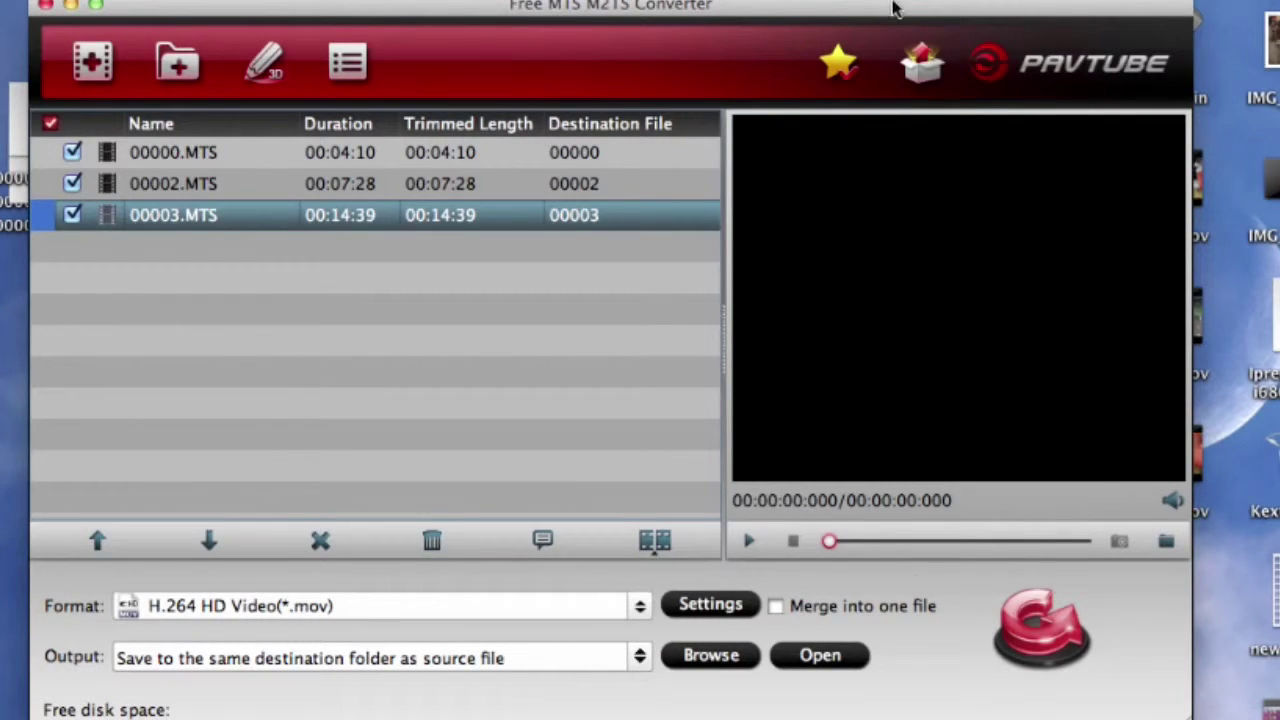
Move 00000.mov through 00003.mov from the desktop into Finder's Movies folder
drag(893, 8, 606, 0)
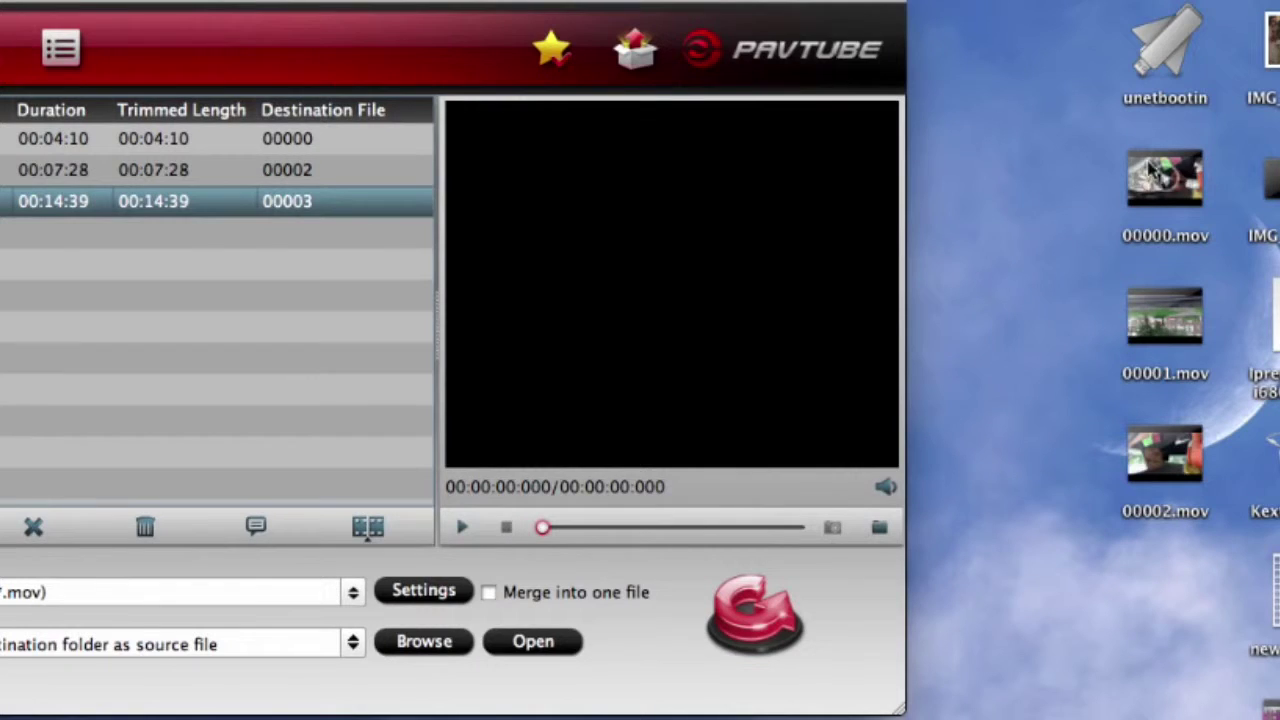
drag(1074, 162, 1181, 508)
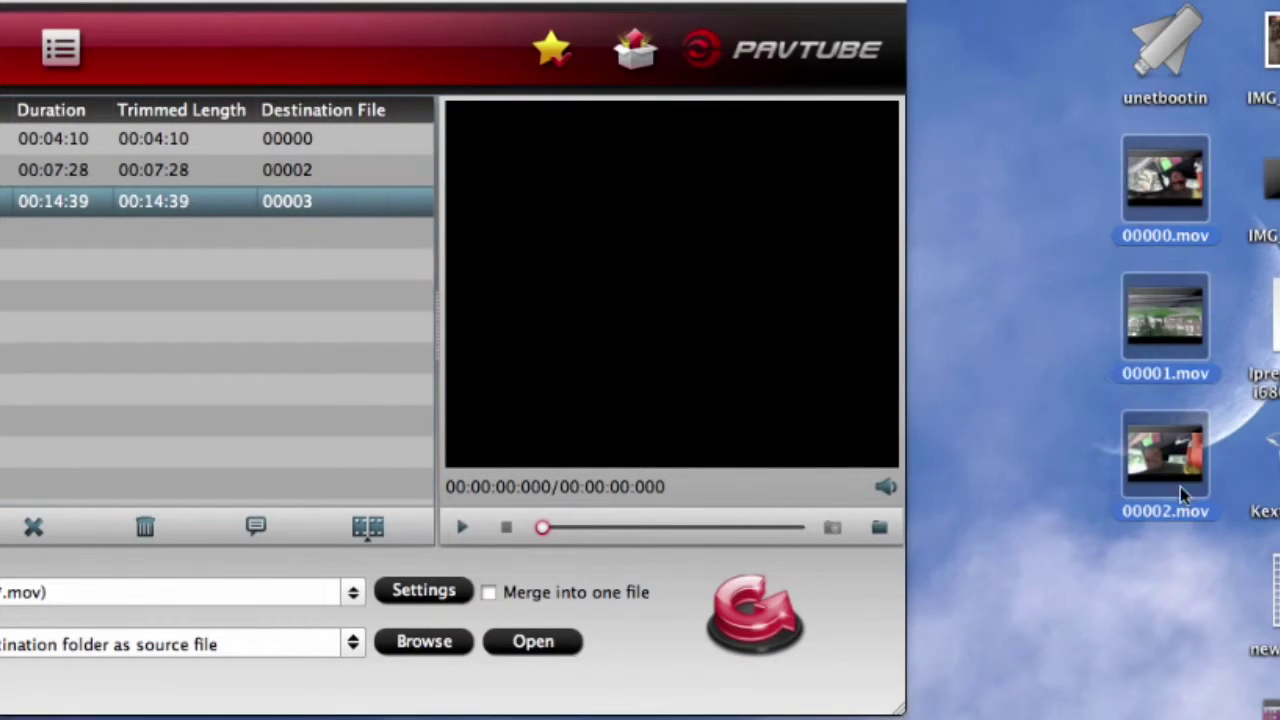
mouse_move(1165, 455)
mouse_move(1186, 484)
mouse_down()
mouse_move(527, 715)
mouse_move(520, 700)
mouse_up()
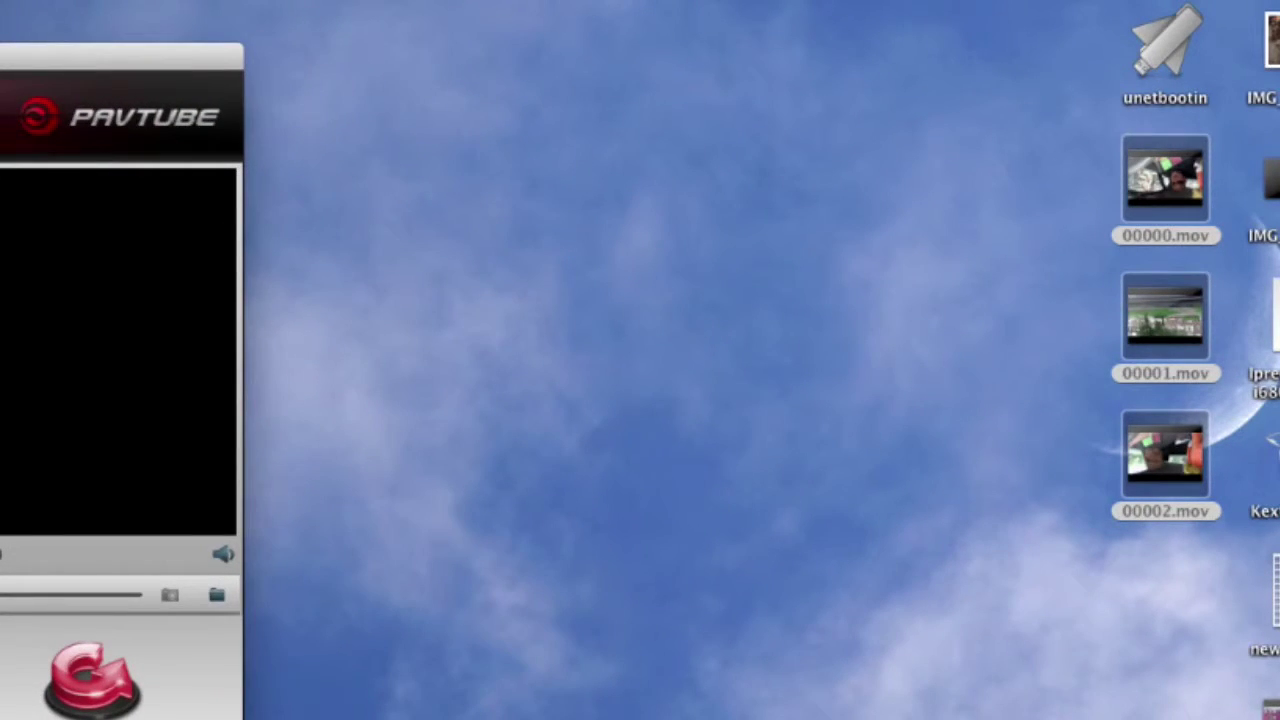
key(super+a)
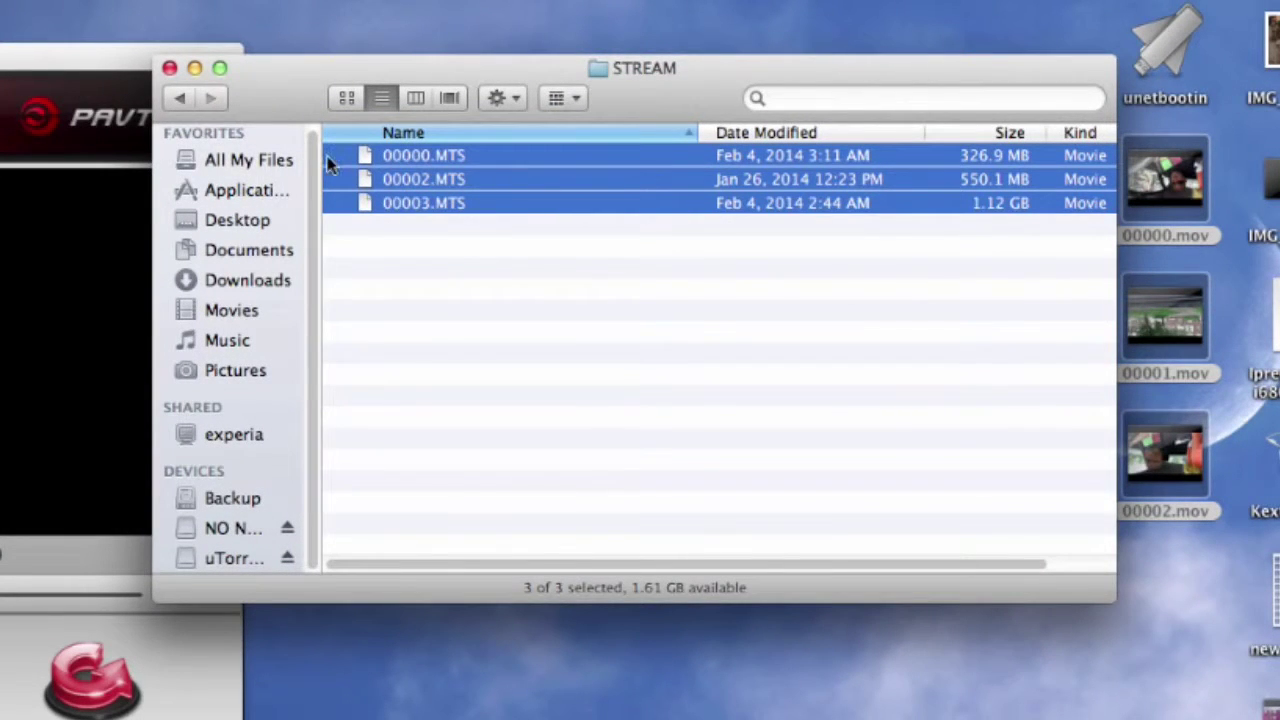
click(226, 320)
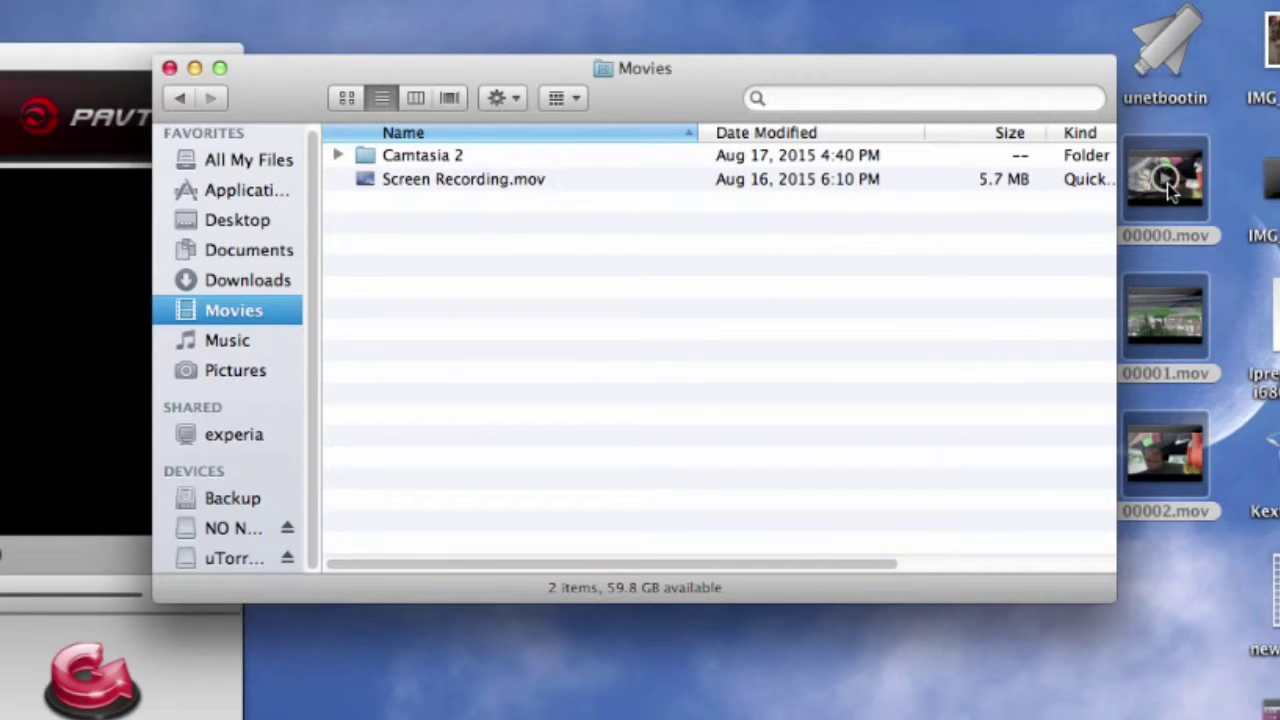
drag(1168, 188, 817, 377)
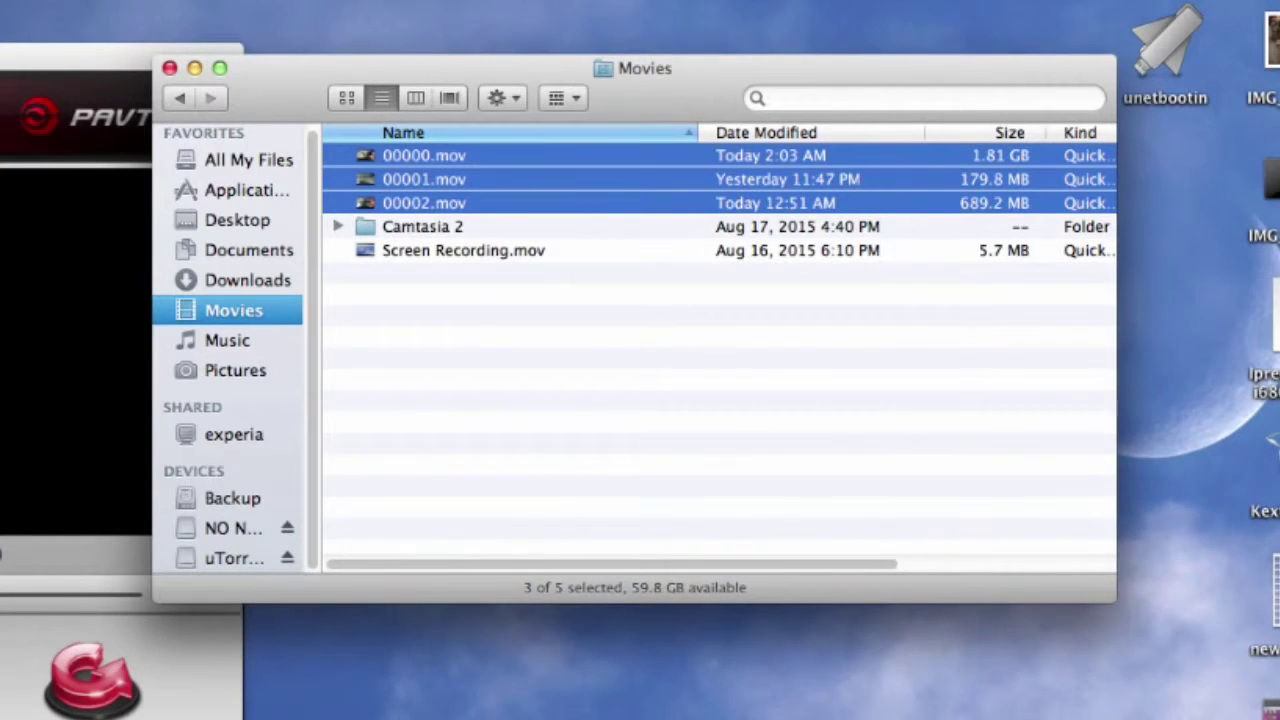
drag(1189, 320, 859, 455)
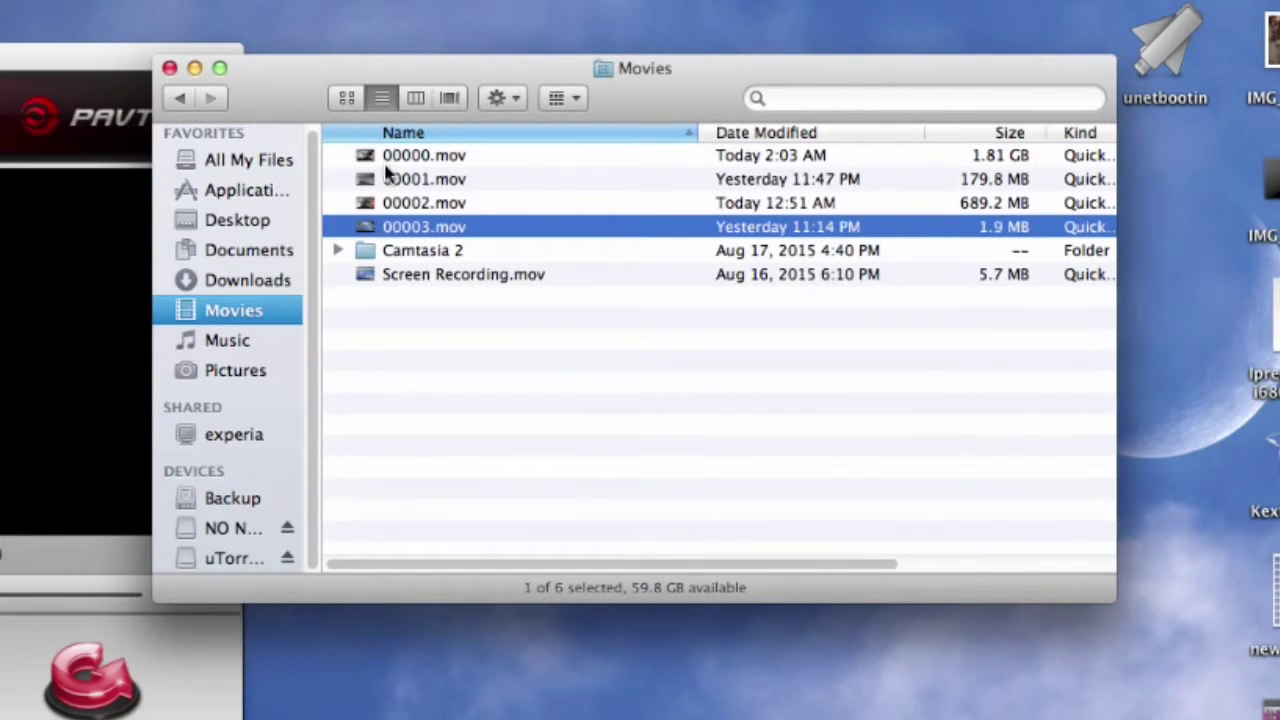
click(170, 67)
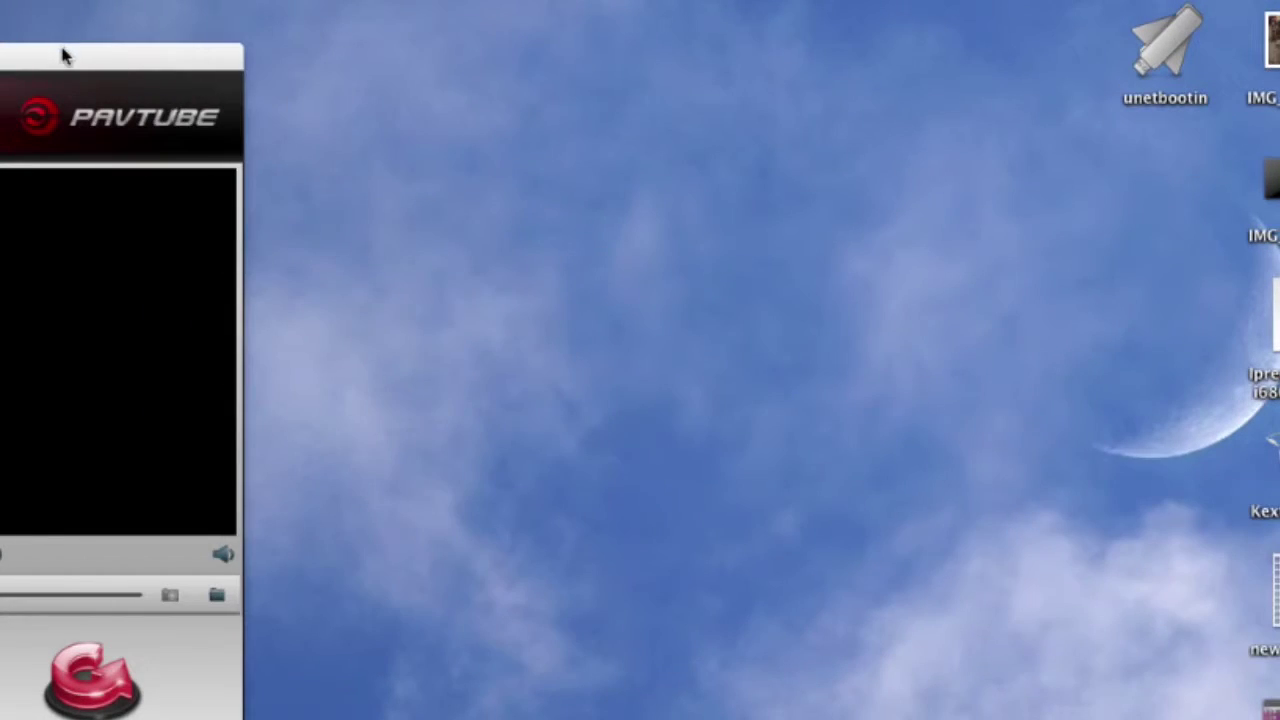
Start converting clips 00000, 00002 and 00003 to .mov and move the progress window right
drag(63, 48, 961, 0)
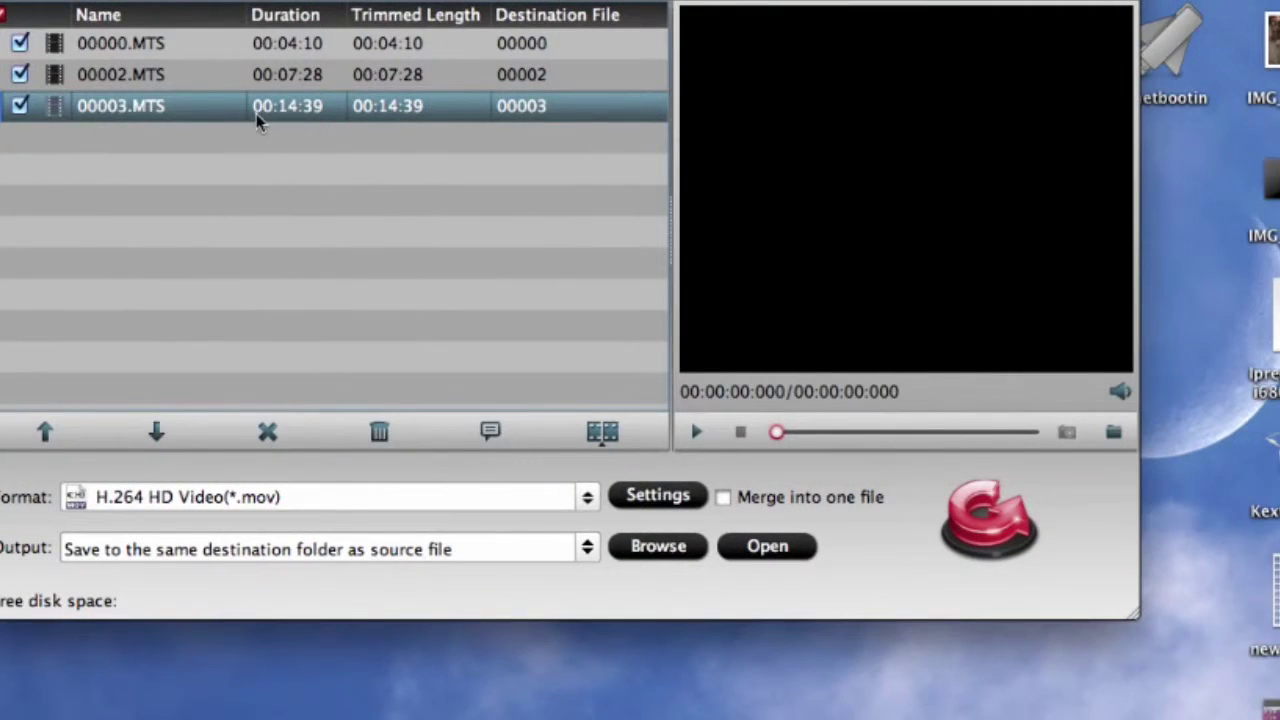
click(975, 530)
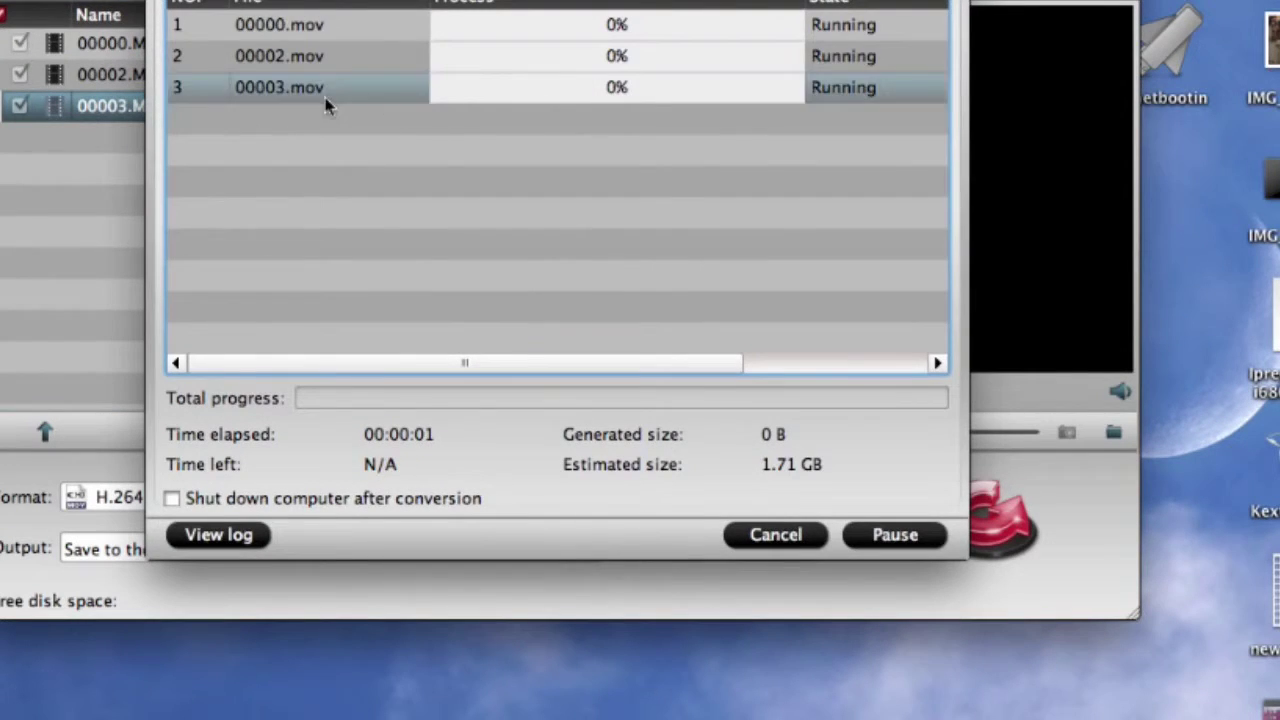
mouse_move(366, 2)
mouse_down()
mouse_move(815, 145)
mouse_move(303, 180)
mouse_up()
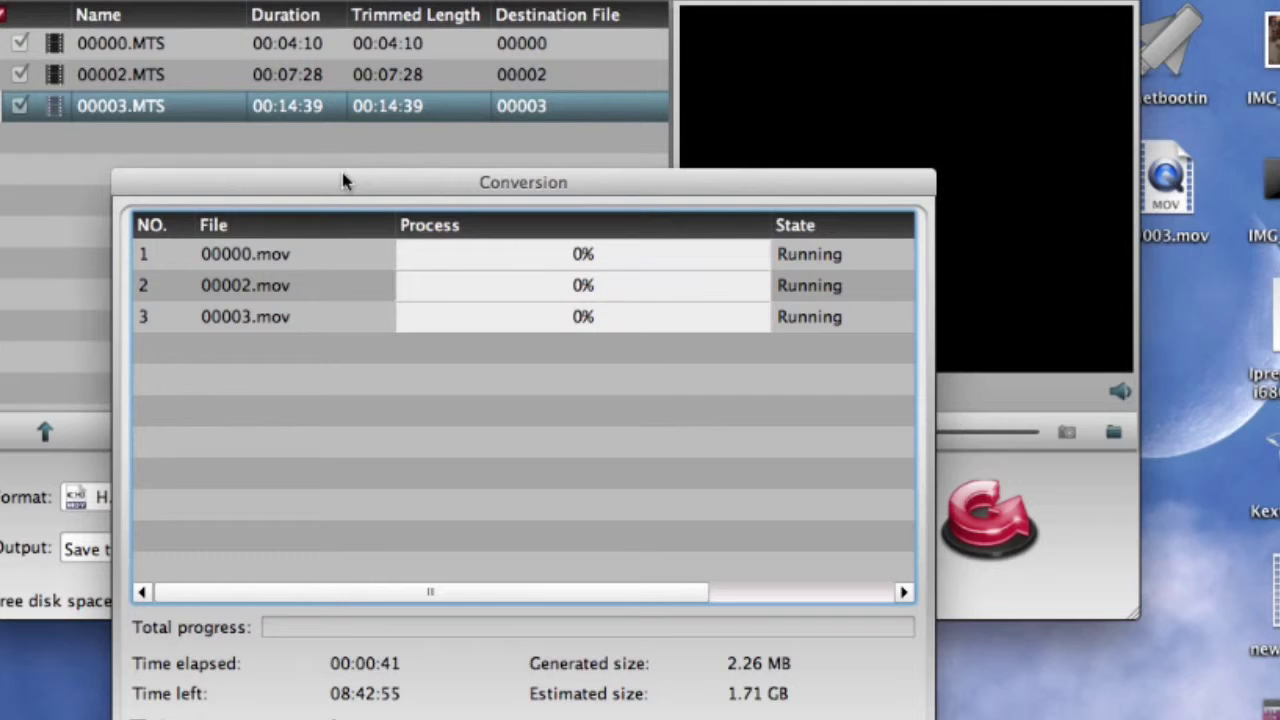
mouse_move(349, 186)
mouse_down()
mouse_move(991, 80)
mouse_move(814, 74)
mouse_up()
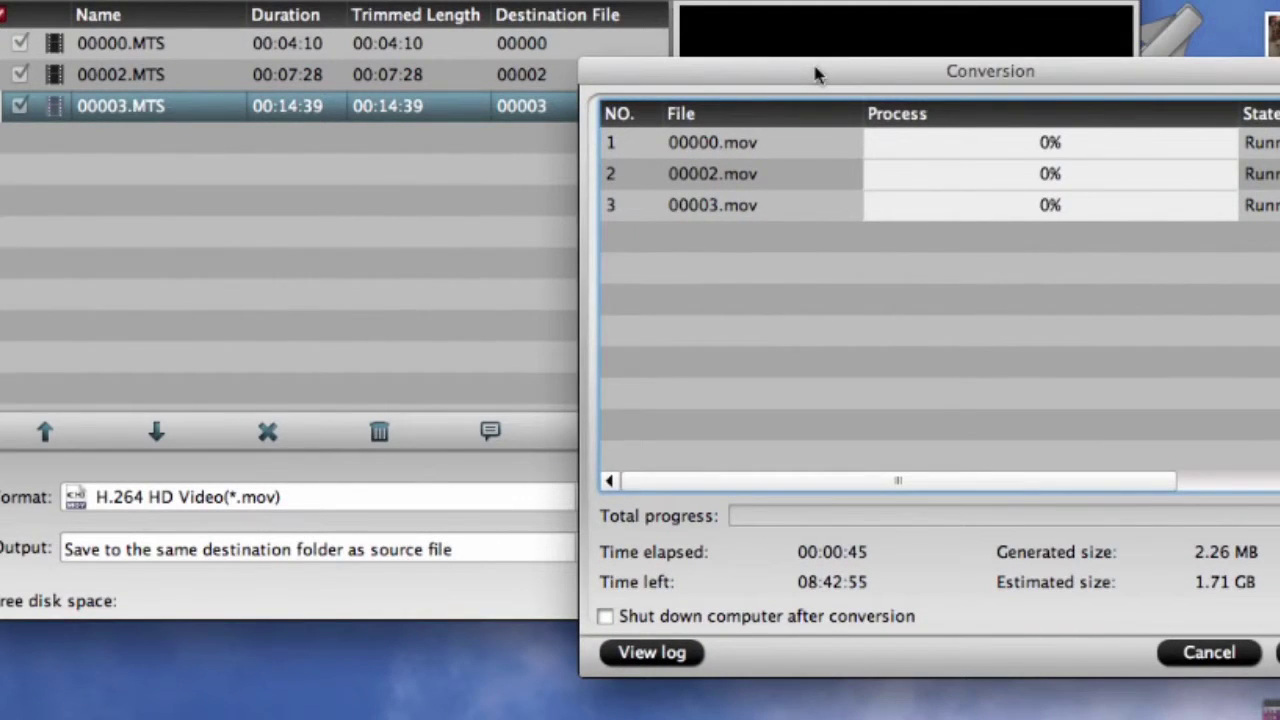